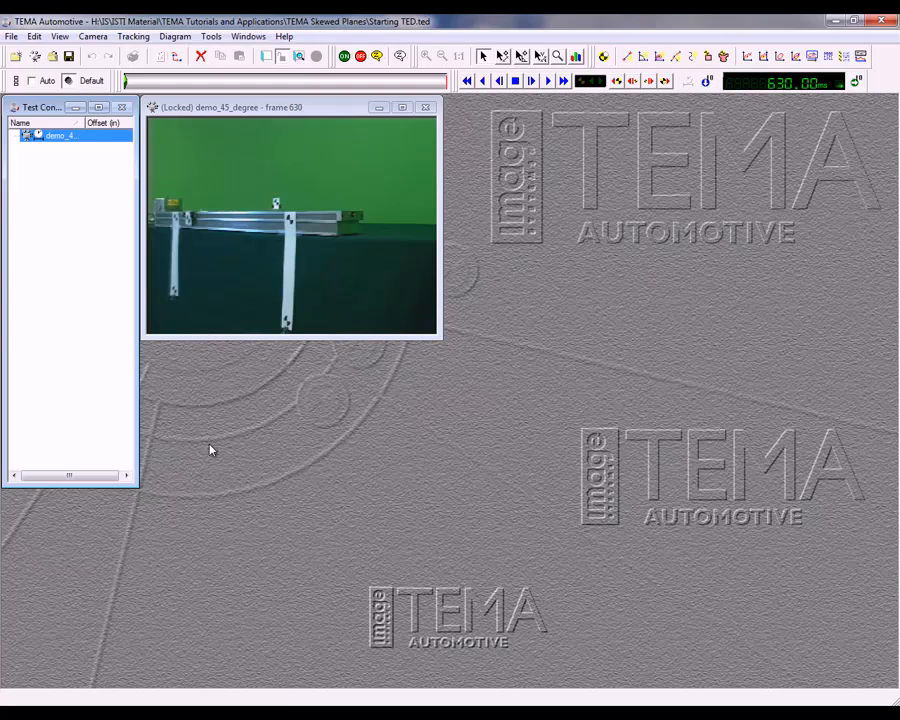
Import the reference points P1 to P4 from sled.tgt into the camera view in metres, checking them against the file's text.
click(236, 718)
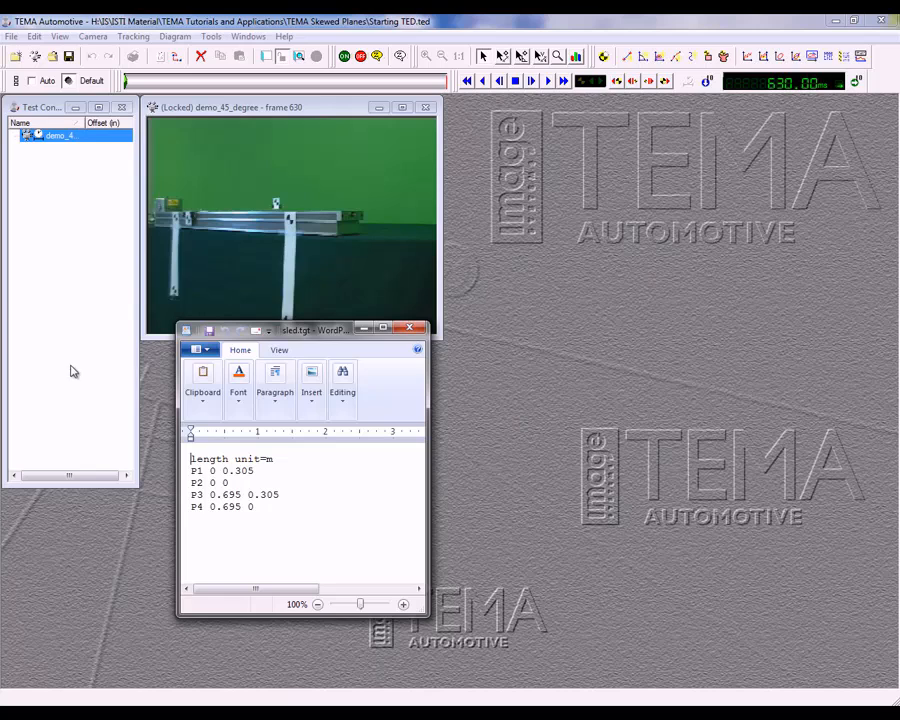
click(93, 36)
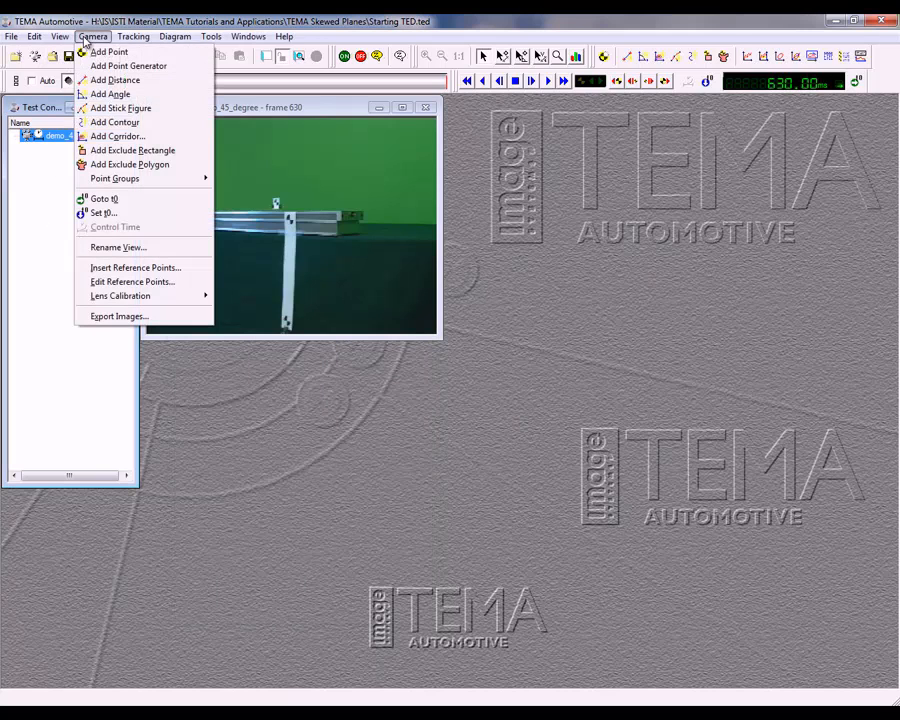
click(107, 268)
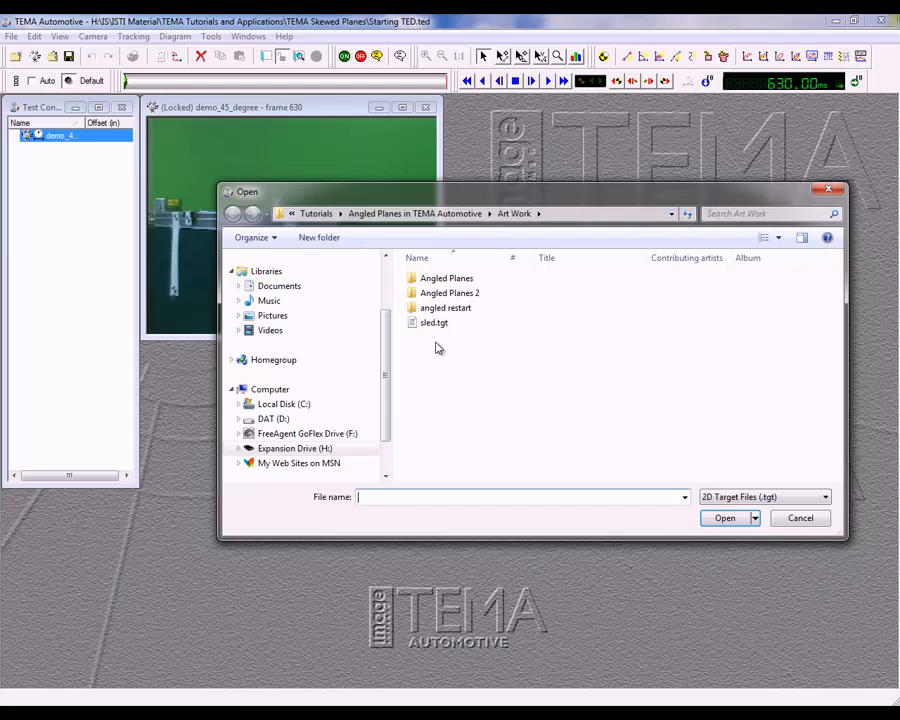
click(434, 323)
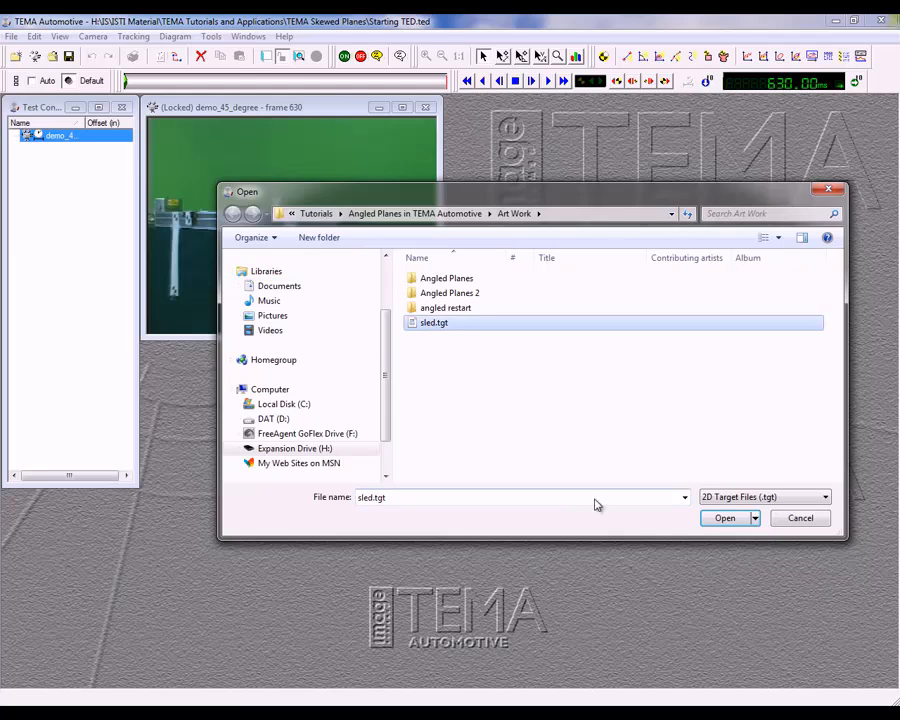
click(725, 520)
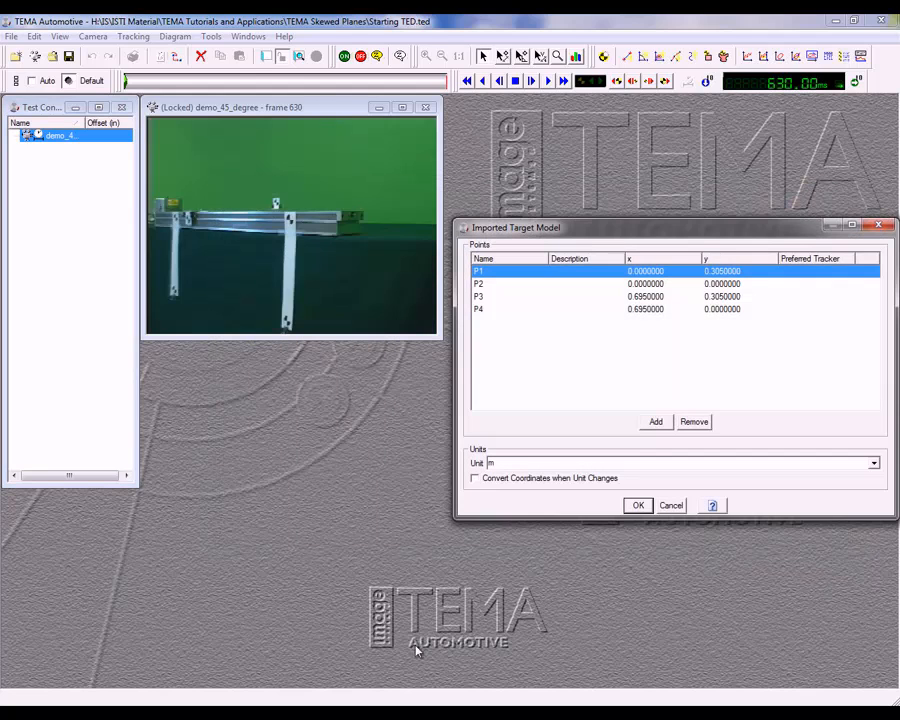
key(alt+Tab)
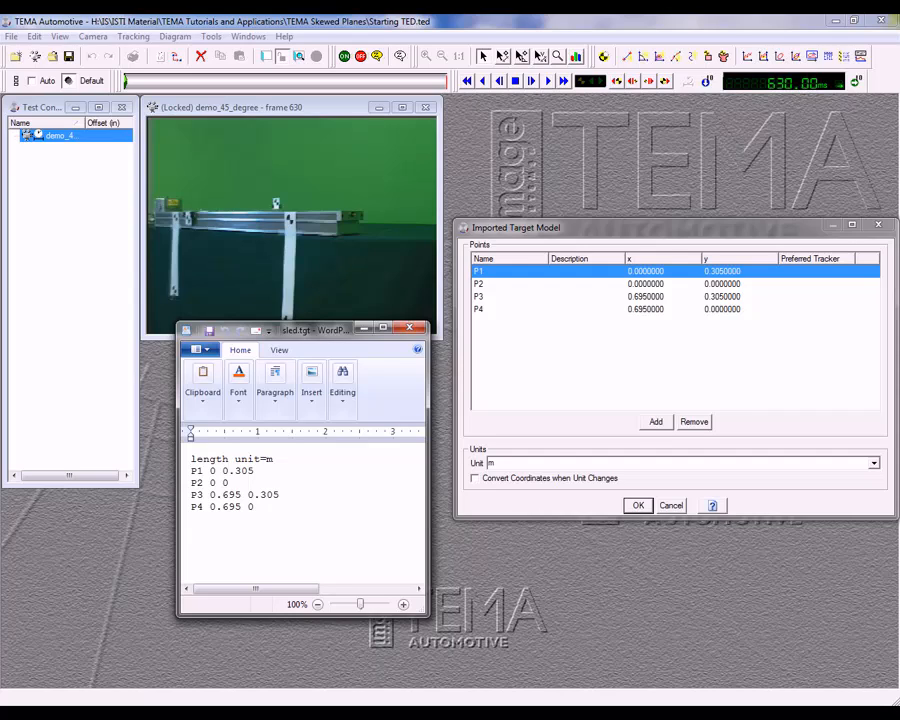
click(638, 505)
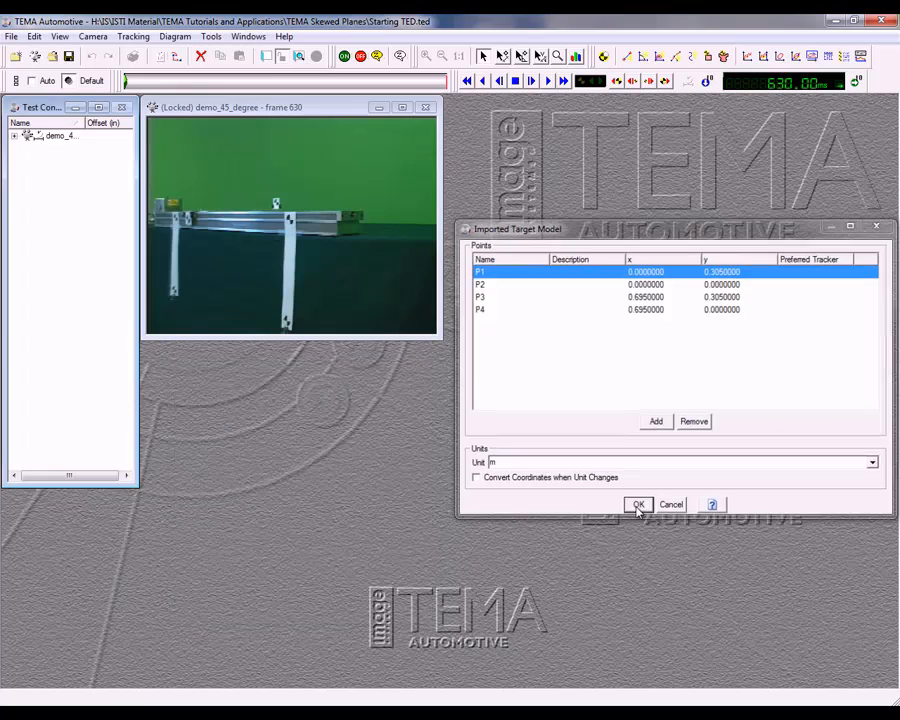
click(638, 505)
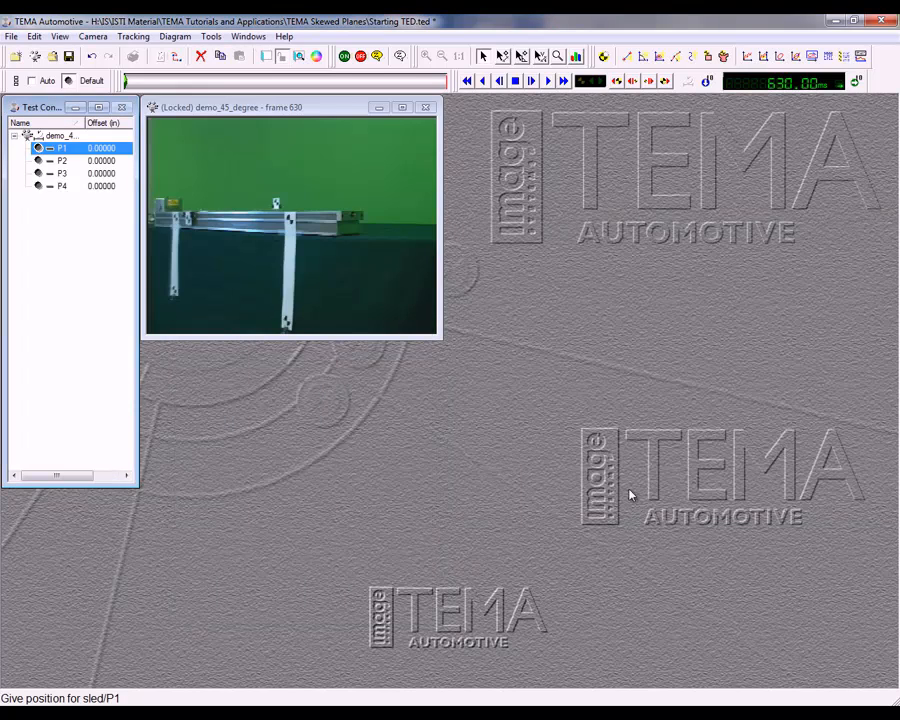
Add two tracking points, and position P1 to P4 on the upper and lower targets of the two white strips.
click(601, 56)
click(602, 57)
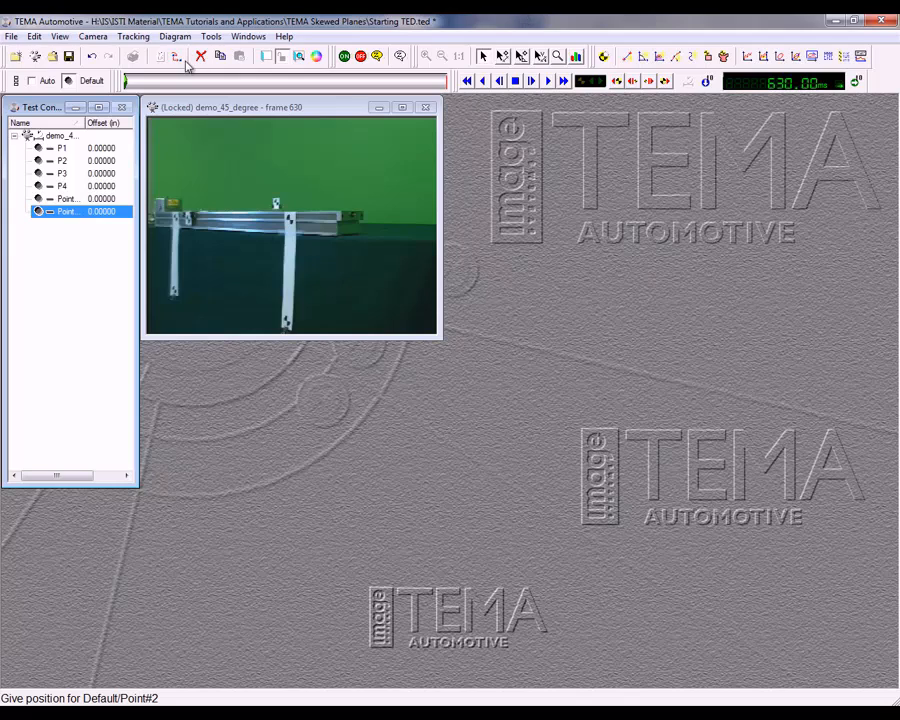
click(105, 149)
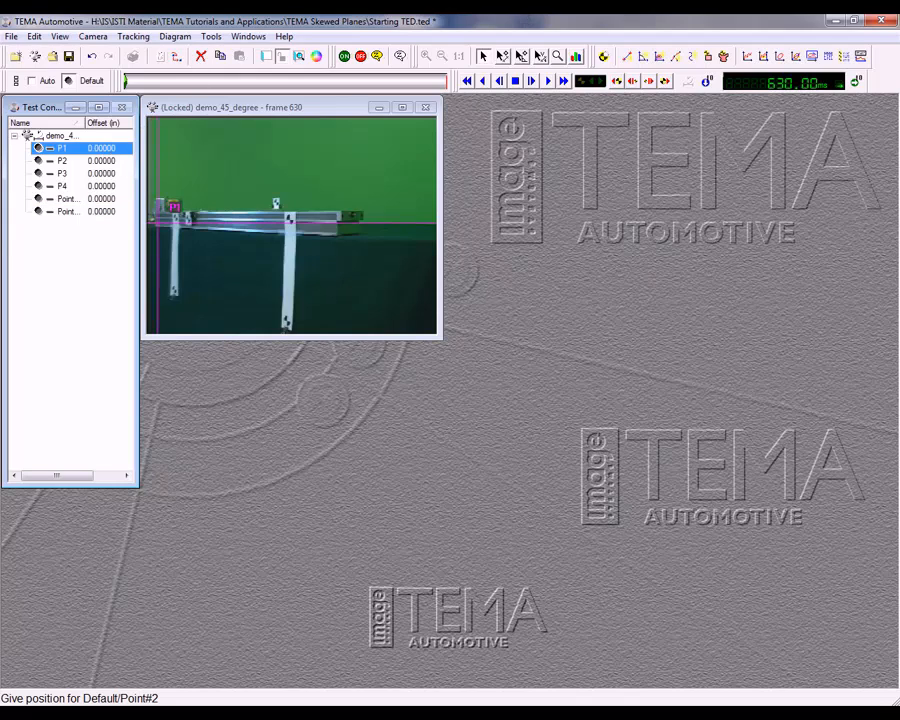
click(176, 215)
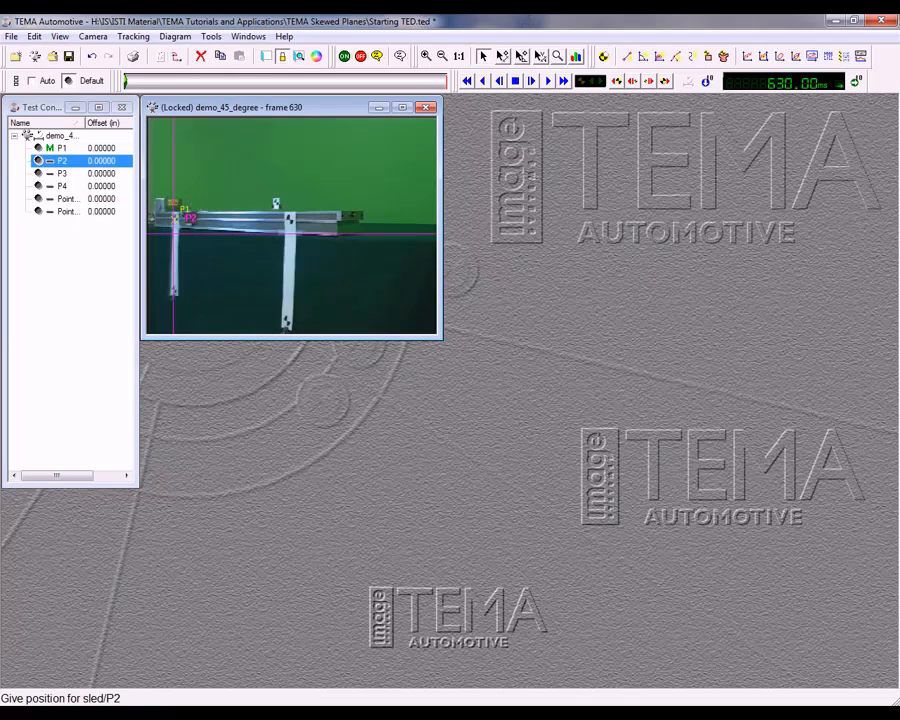
click(174, 292)
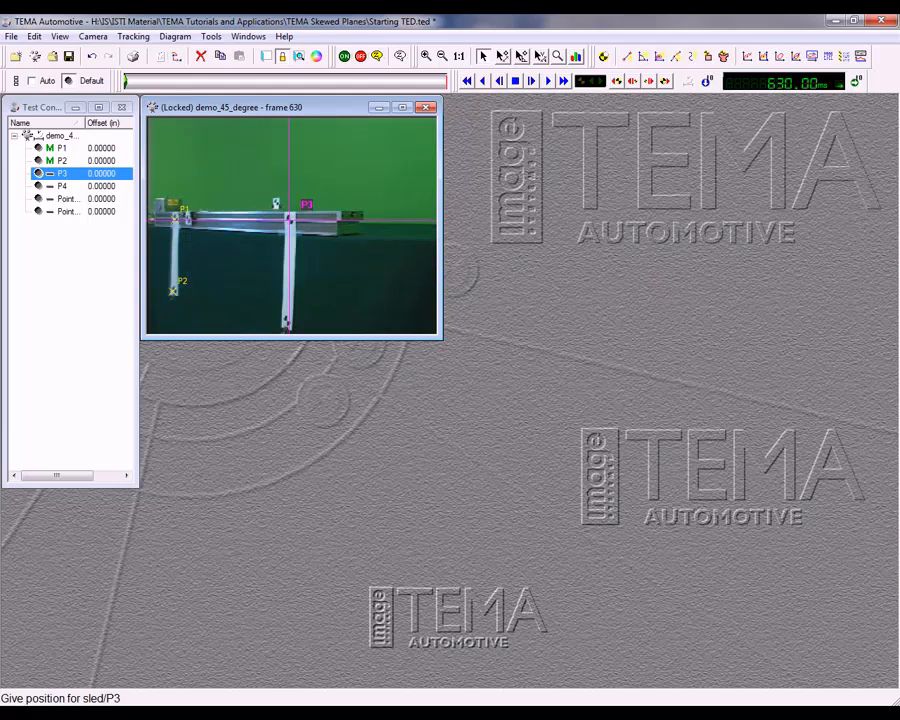
click(284, 226)
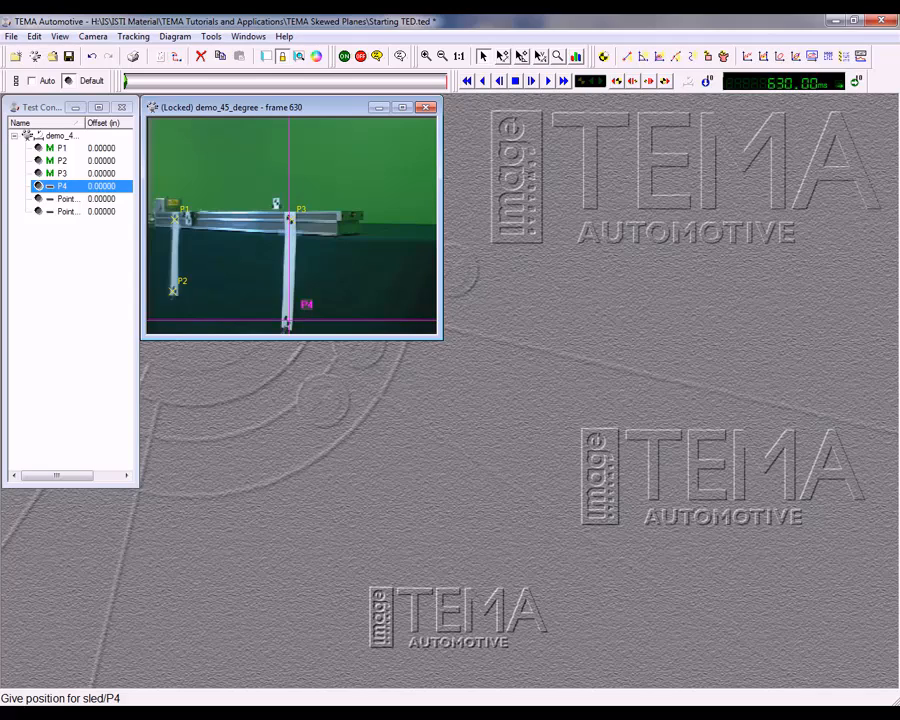
click(286, 321)
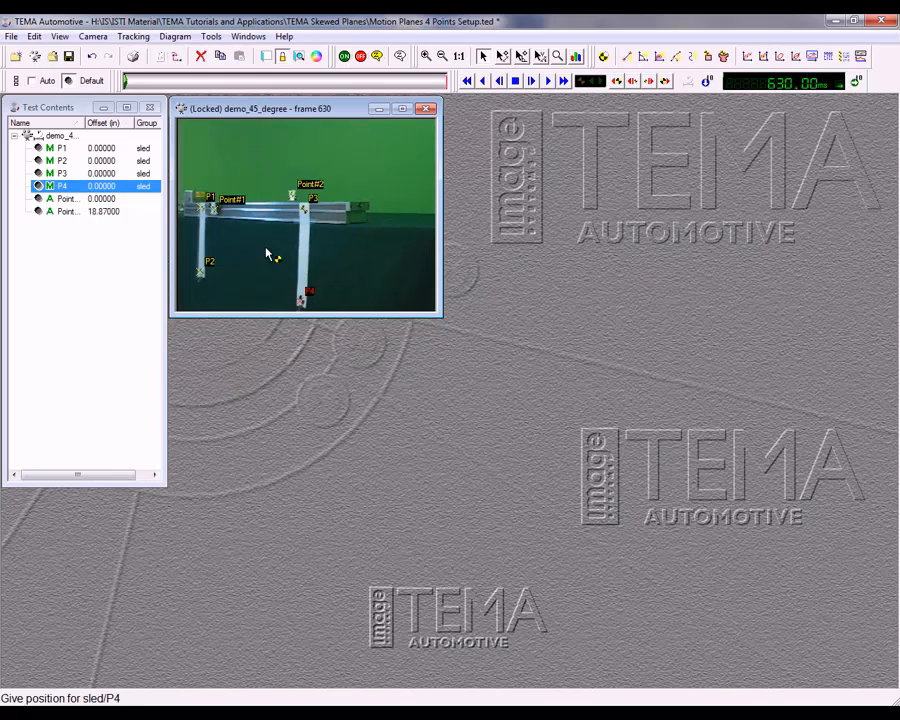
Set the motion planes to 4 Points mode using P1 to P4, with static timing at the current frame's 630 ms.
click(35, 37)
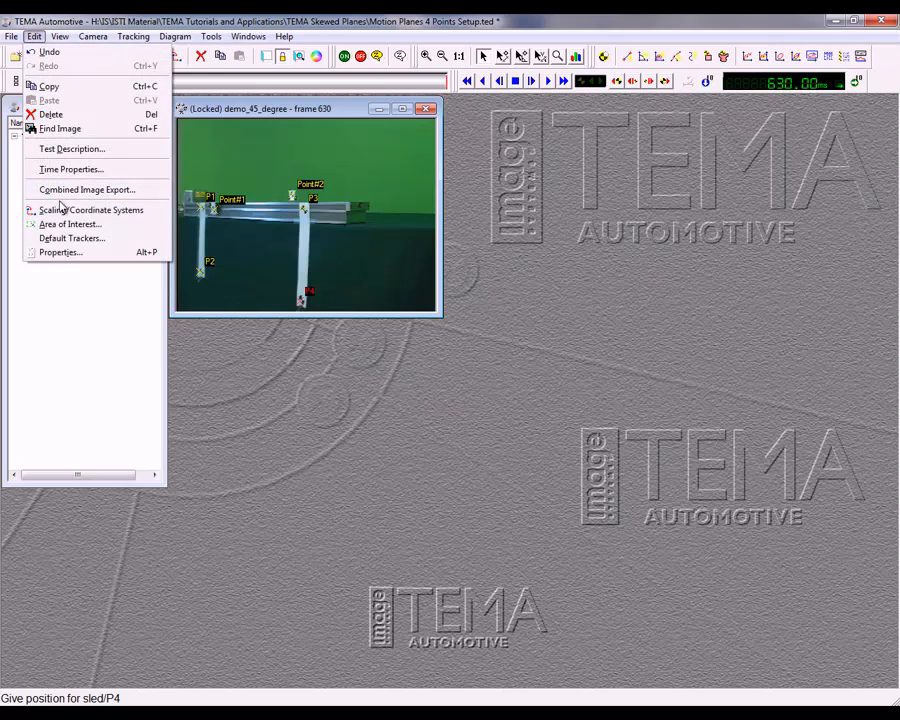
click(68, 209)
drag(540, 172, 535, 219)
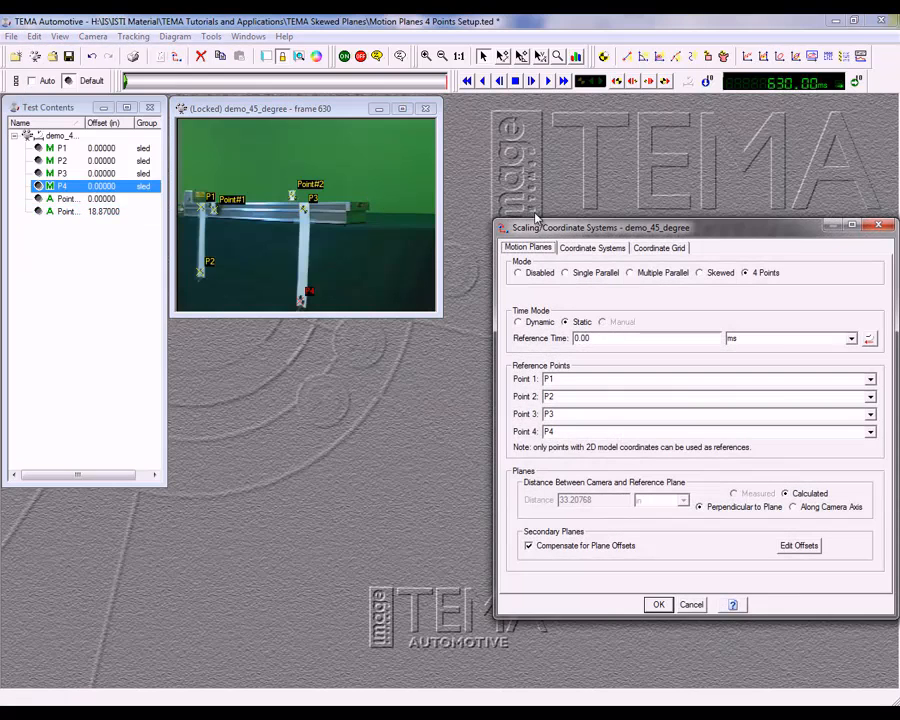
click(747, 273)
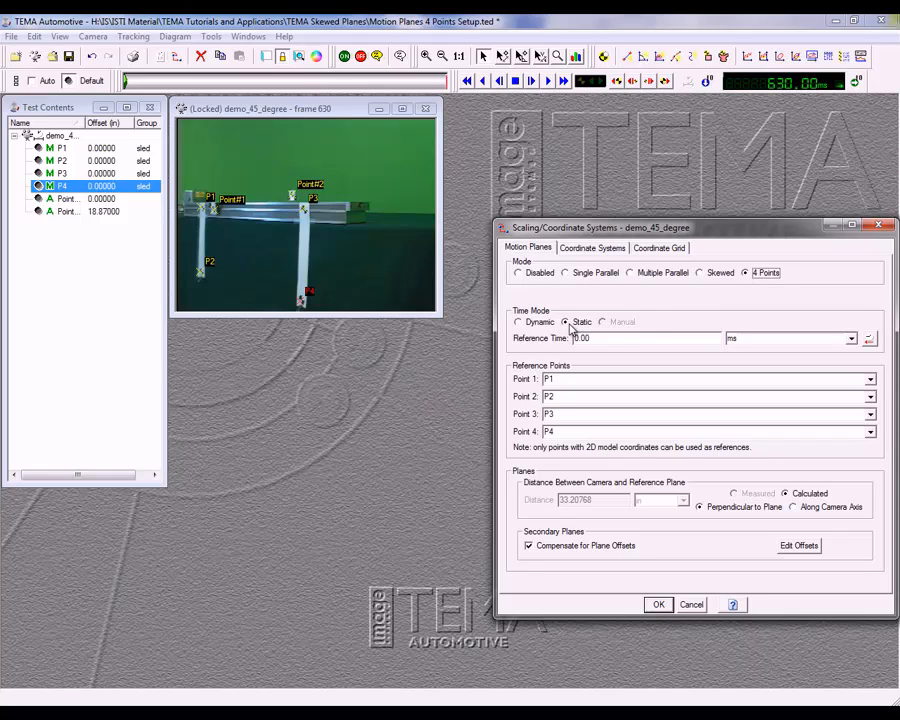
click(868, 340)
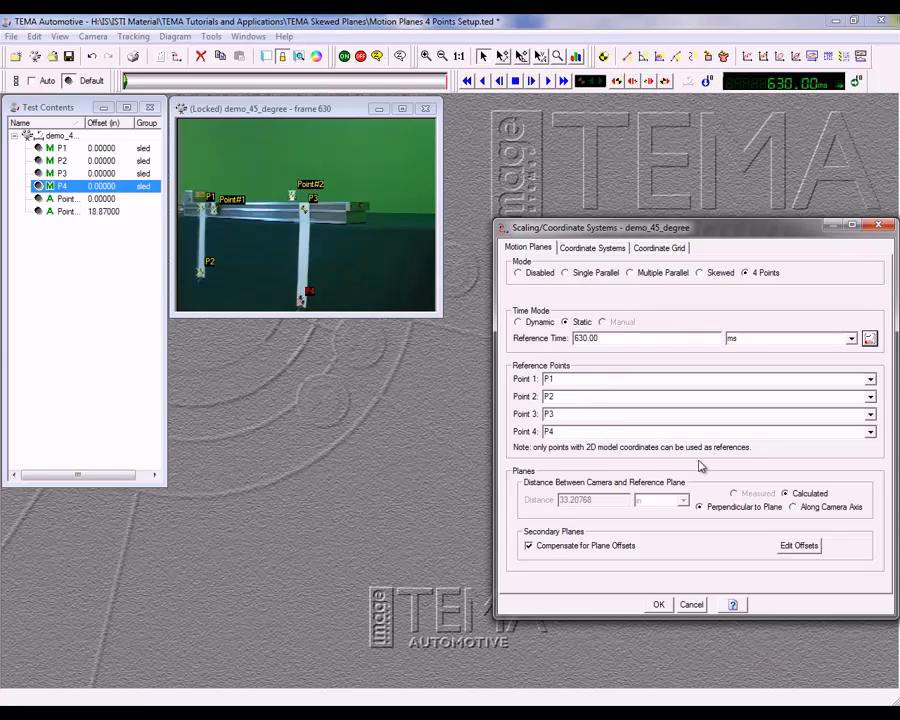
Confirm the plane offsets with Point#2 at 18.87 in, and apply the 4 Points scaling settings.
click(797, 546)
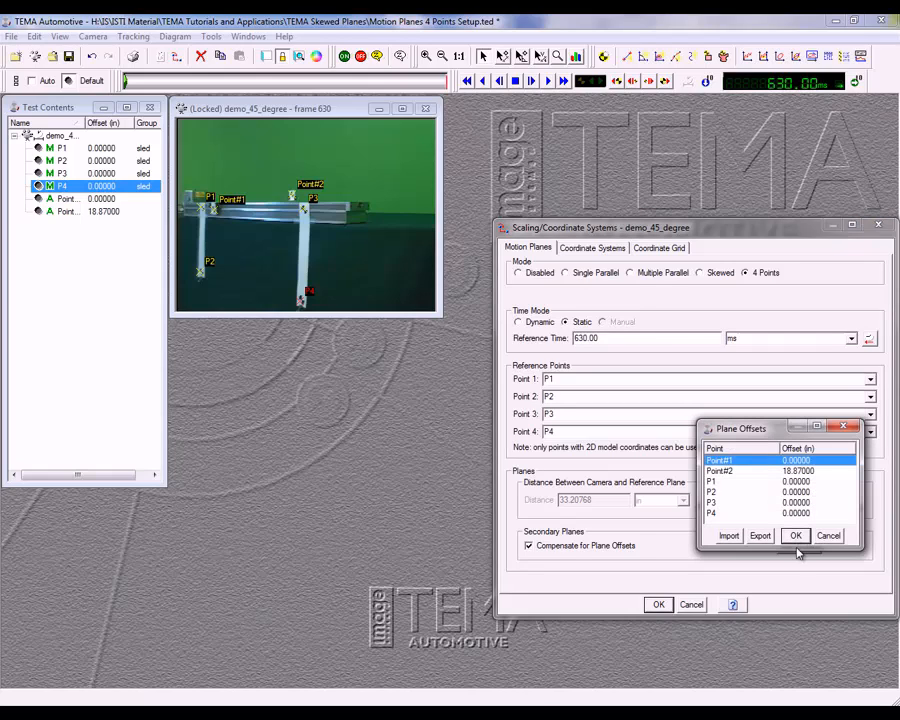
click(797, 474)
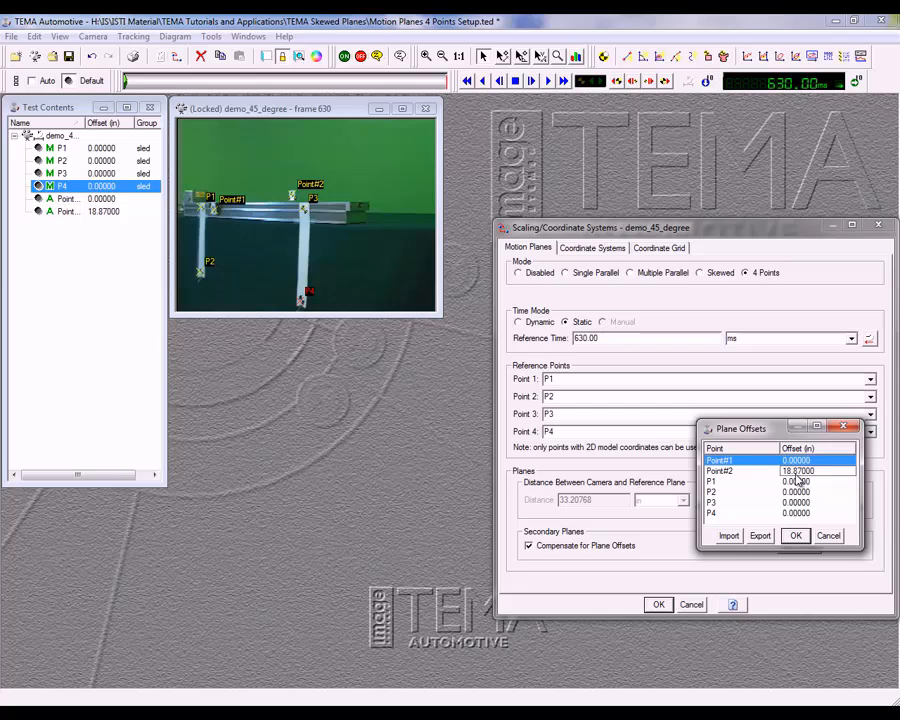
click(796, 536)
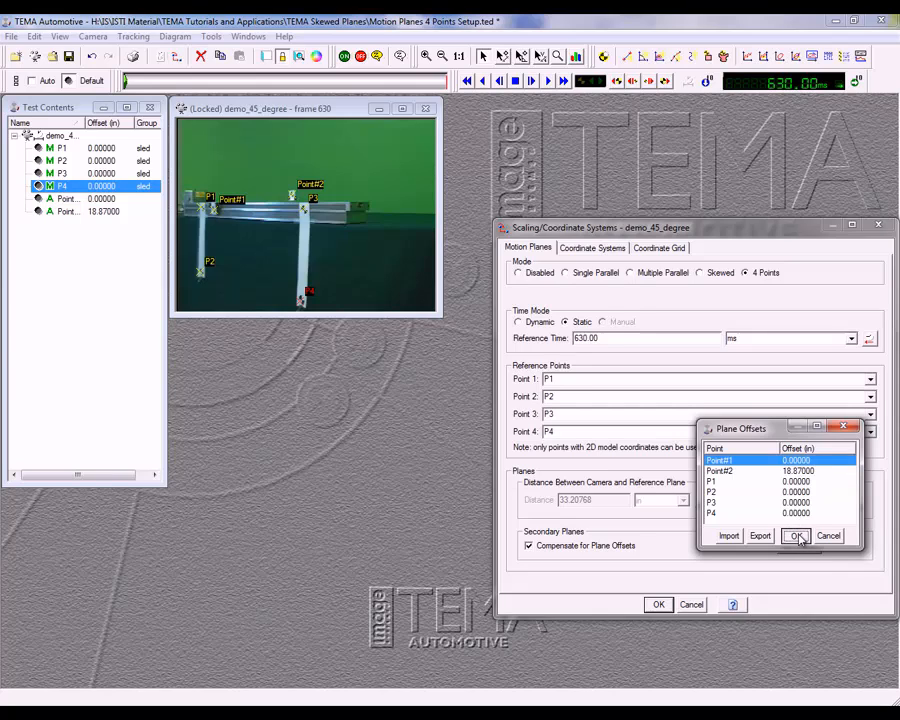
click(657, 606)
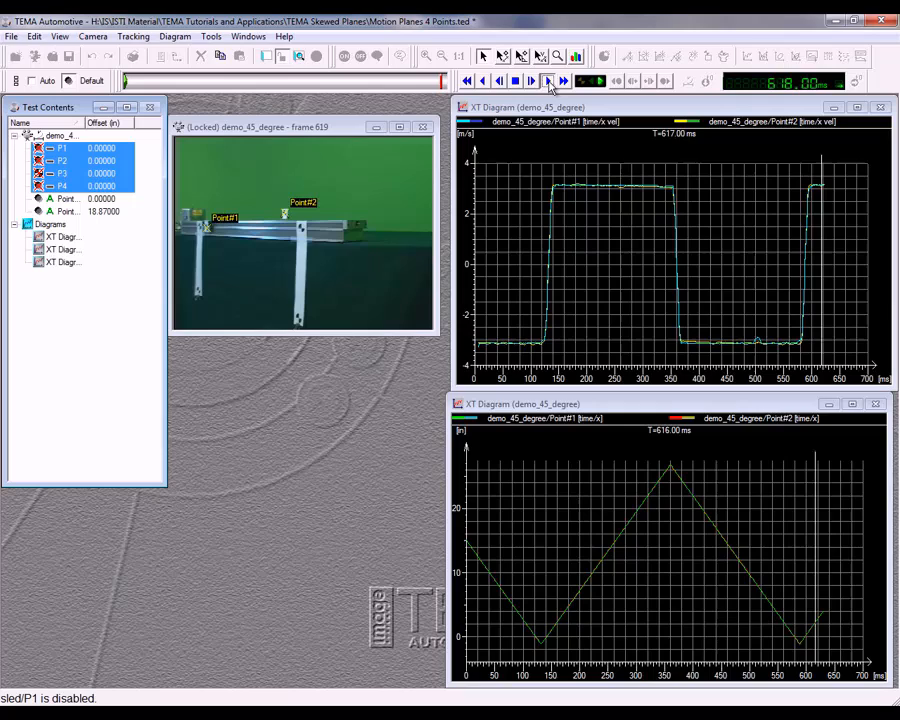
Play the tracked sequence to review both points' position and velocity diagrams.
click(548, 81)
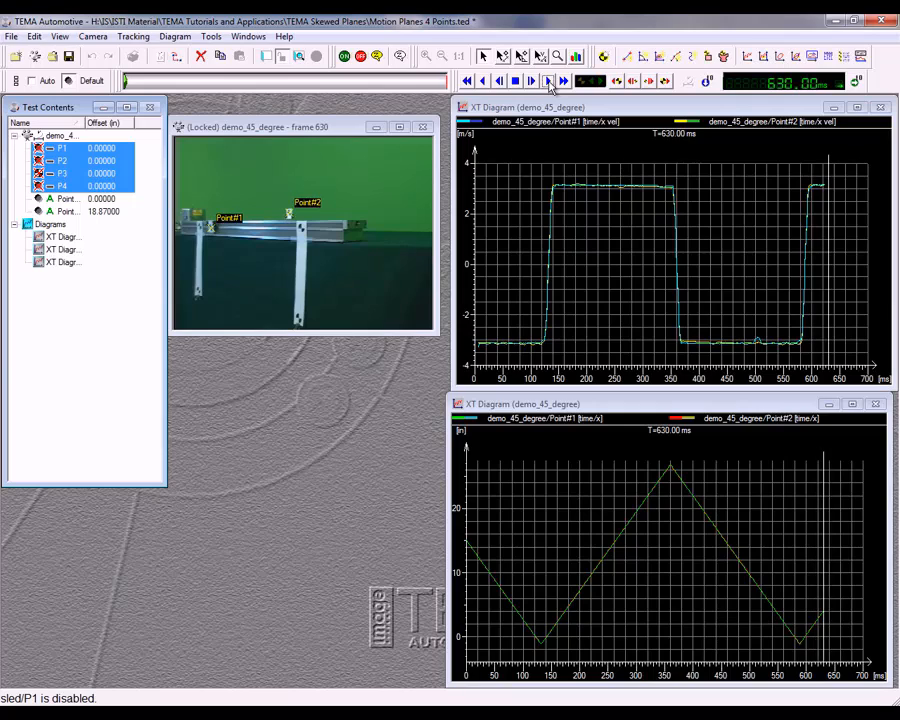
click(548, 81)
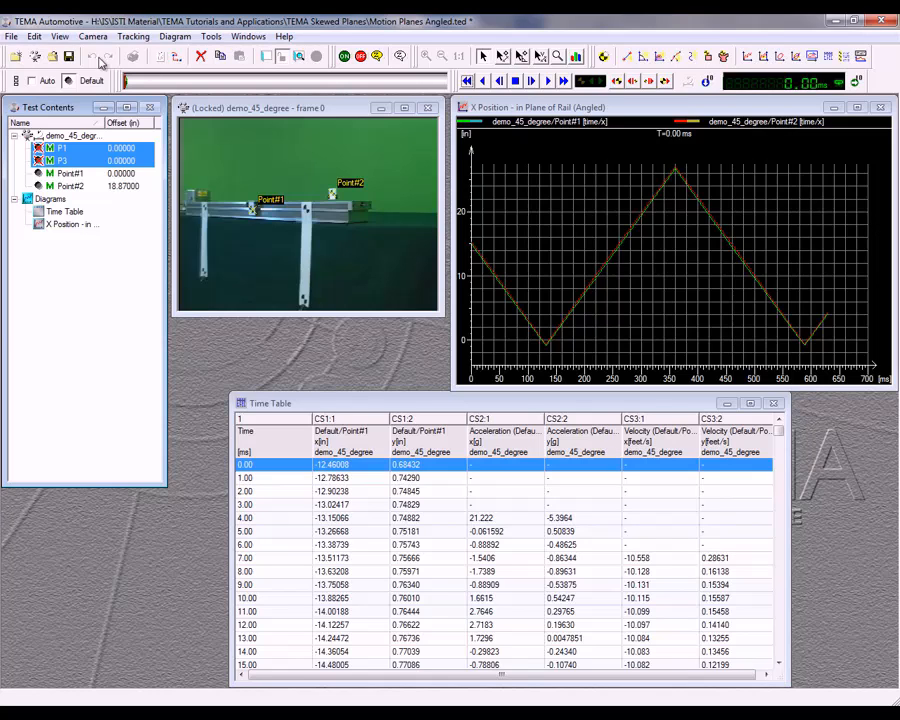
Configure Skewed motion planes with static timing at 0 ms, P1 and P3 0.695 m apart and azimuth -45 degrees, and confirm the plane offsets.
click(34, 36)
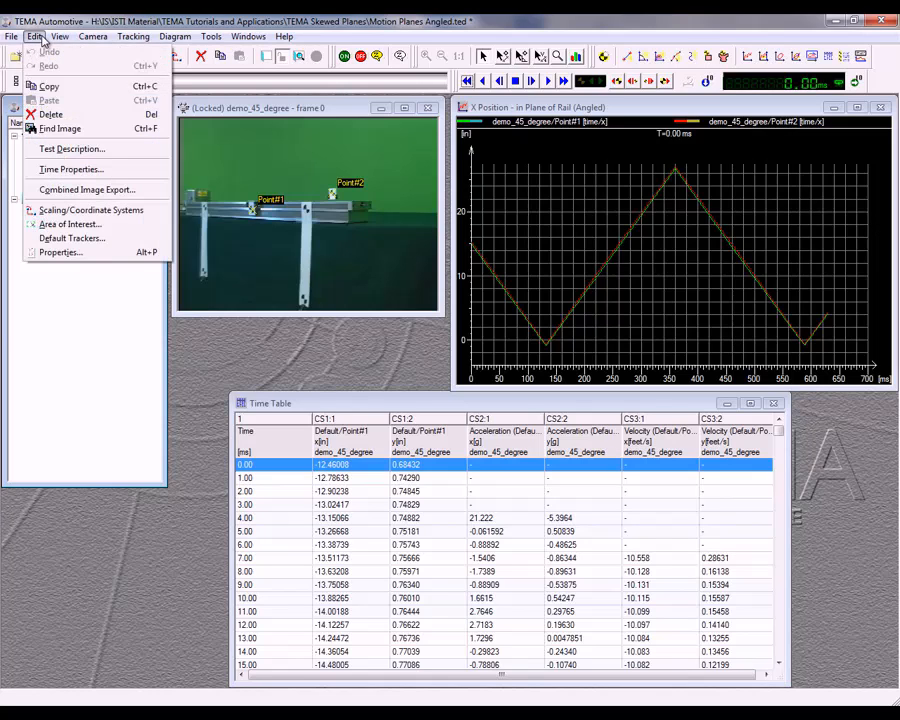
click(96, 210)
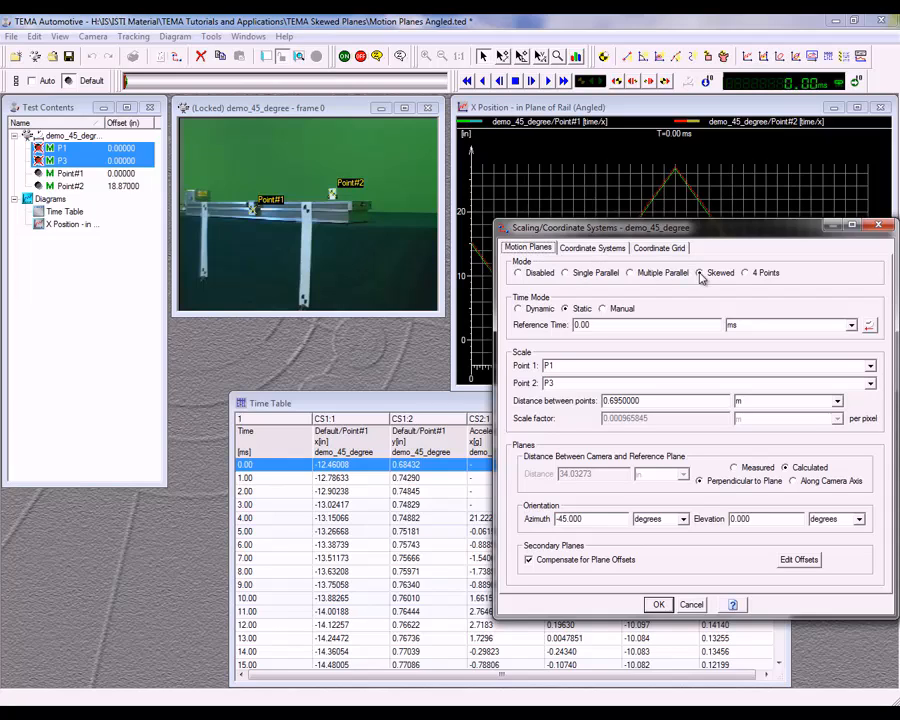
click(565, 309)
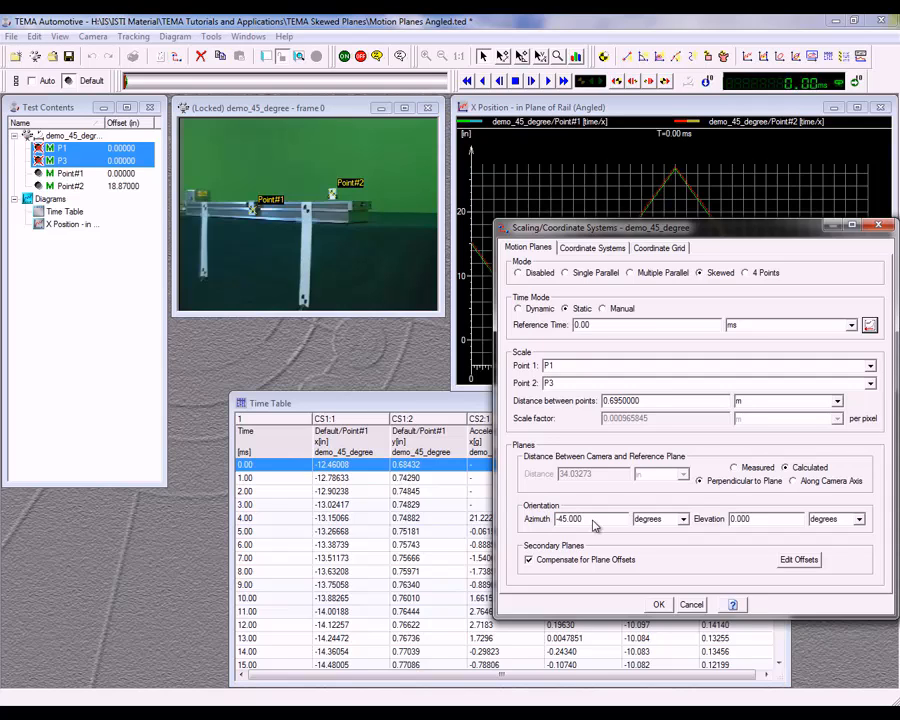
click(791, 563)
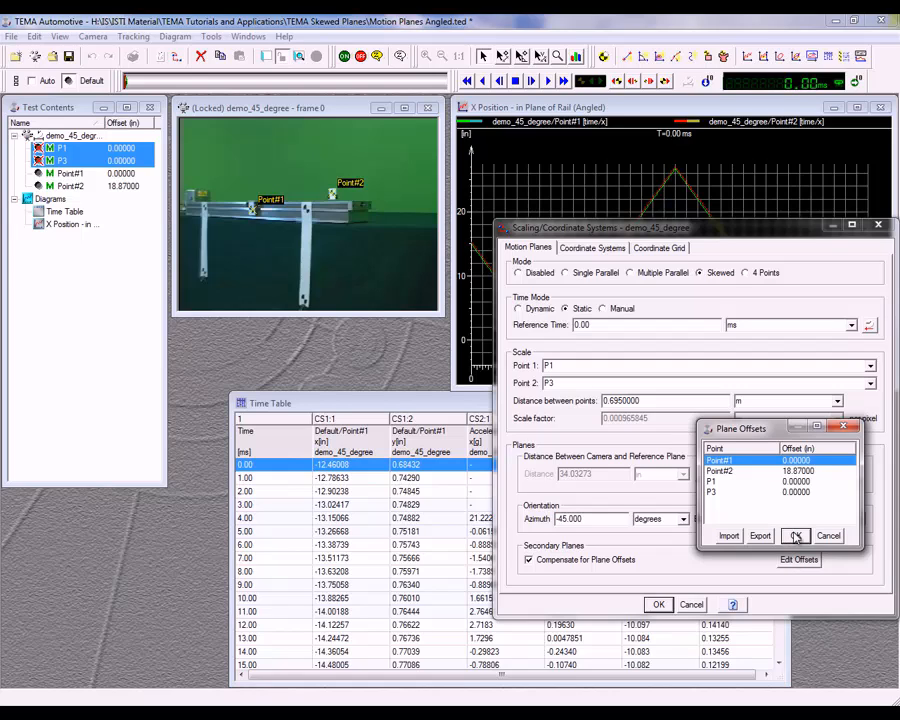
click(796, 536)
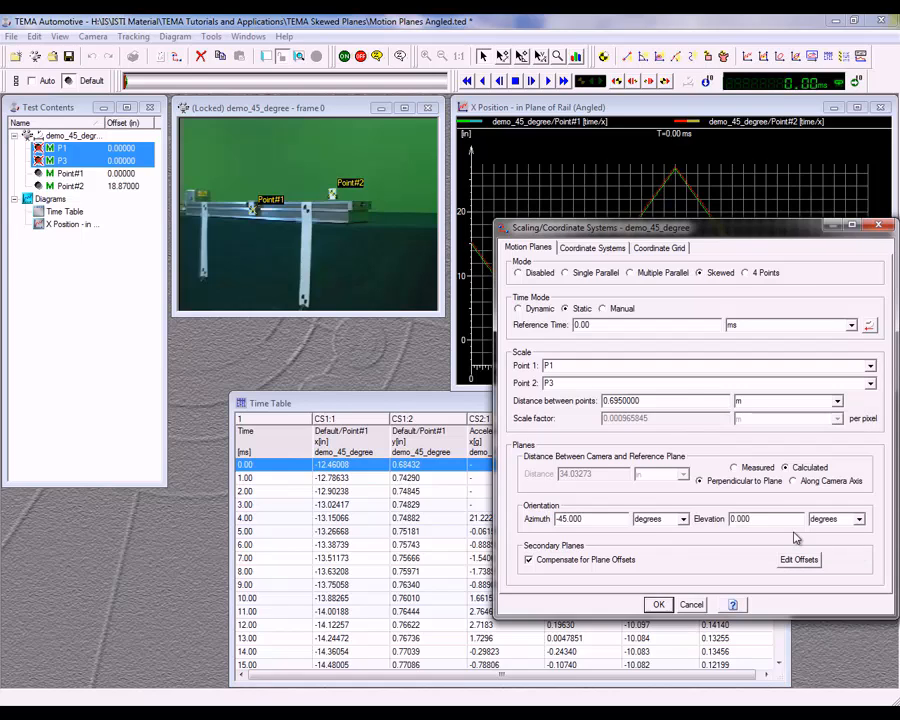
Accept the scaling setup with the static Angled coordinate system based on P1 and P3, and play the sequence.
click(593, 248)
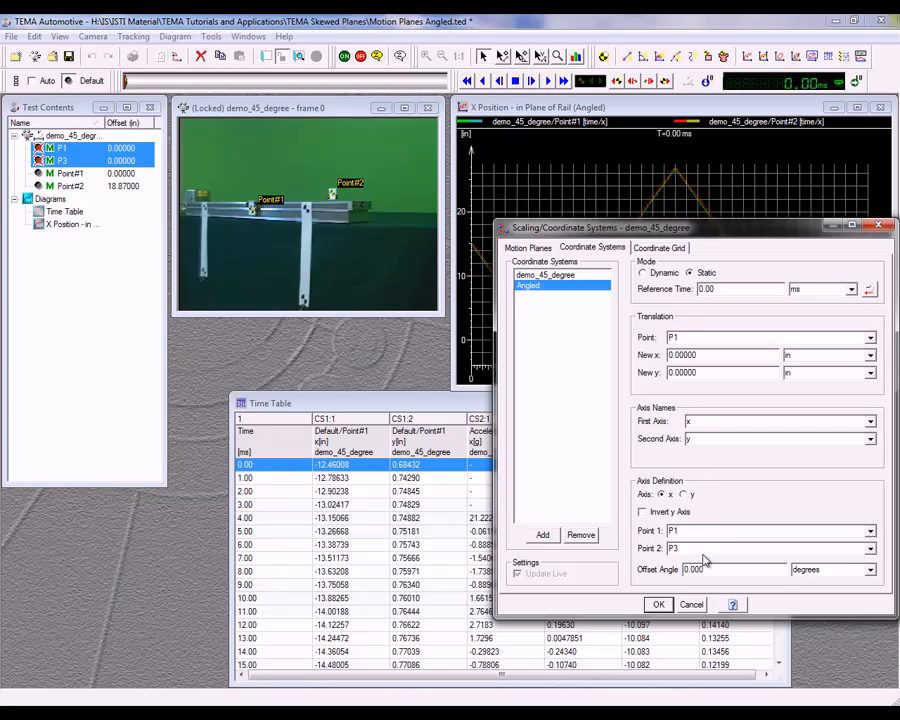
click(659, 606)
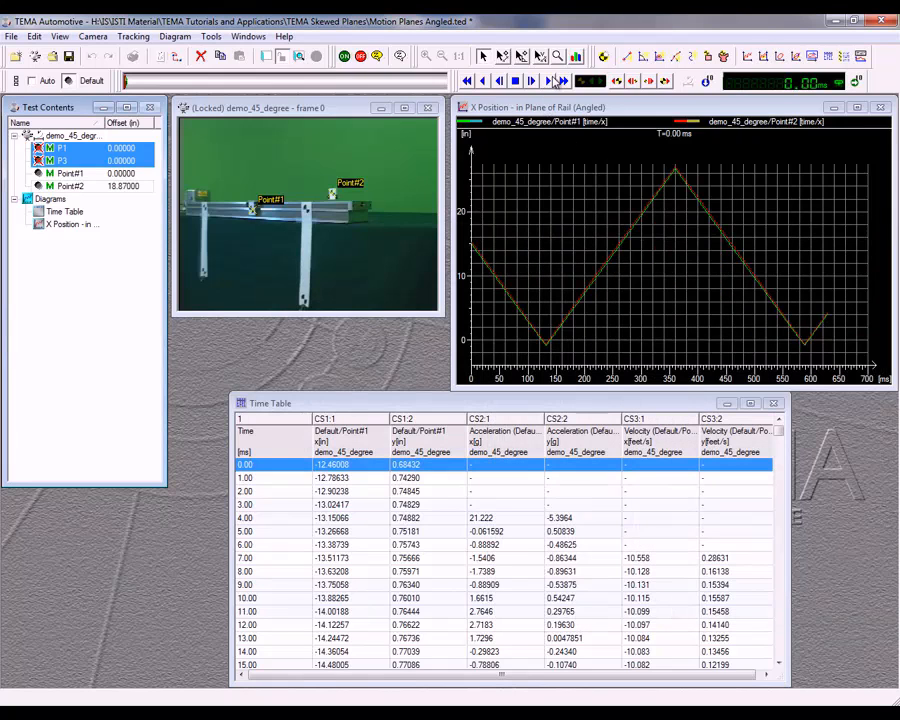
click(548, 83)
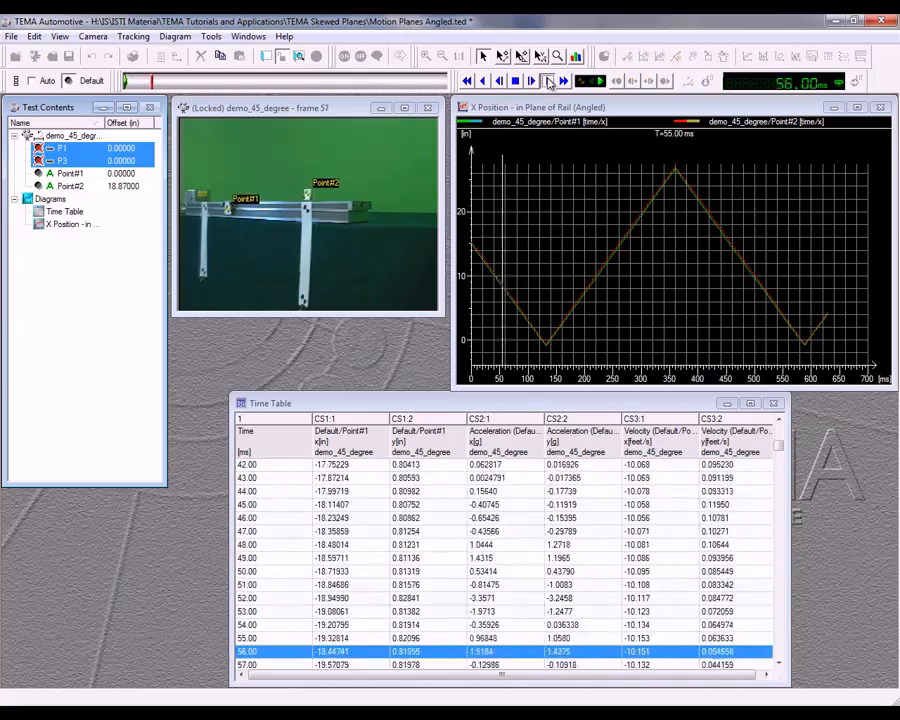